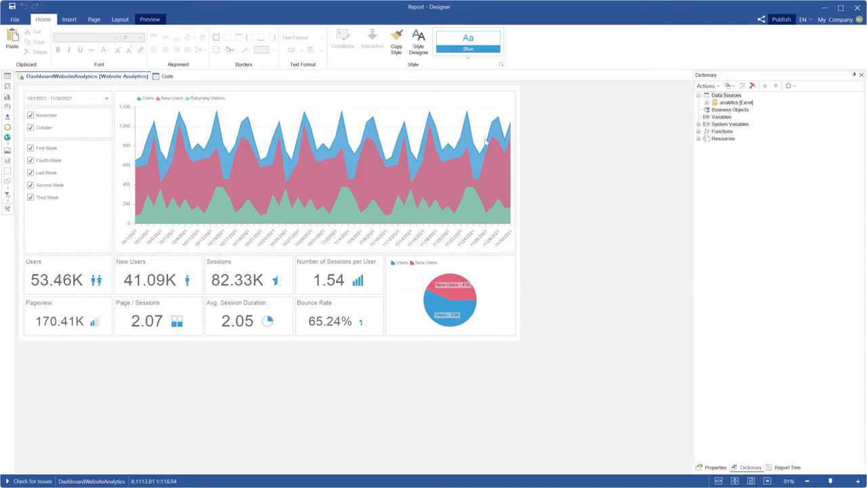
Step: Preview the Website Analytics dashboard and return to its design view
{"action": "left_click", "coordinate": [159, 21]}
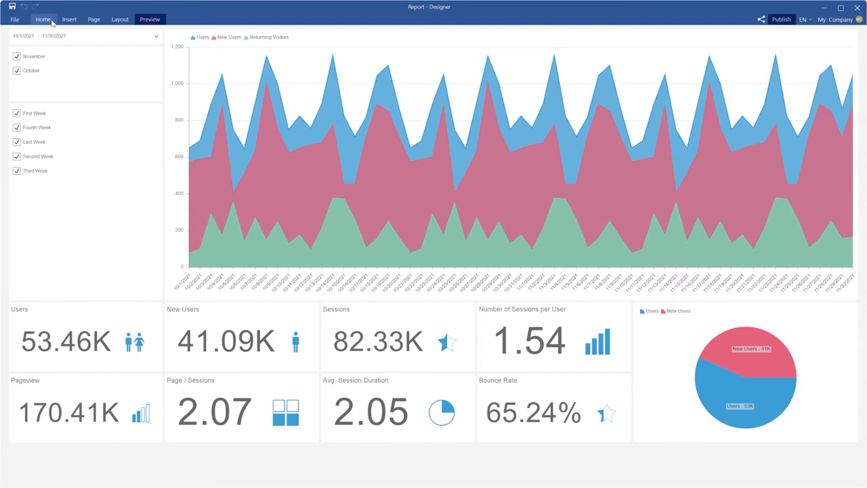
{"action": "left_click", "coordinate": [43, 19]}
Step: Share the dashboard with Public Access, saving it to the cloud under the name WebsiteAnalytics
{"action": "left_click", "coordinate": [761, 20]}
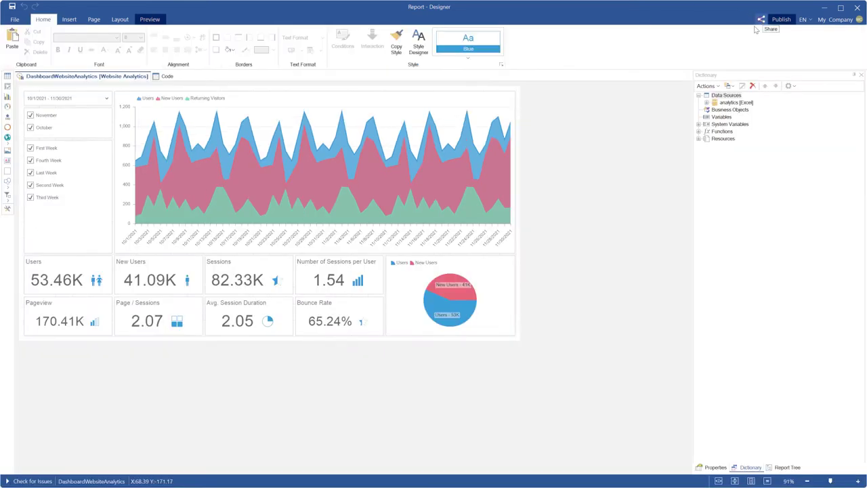
{"action": "left_click", "coordinate": [361, 270]}
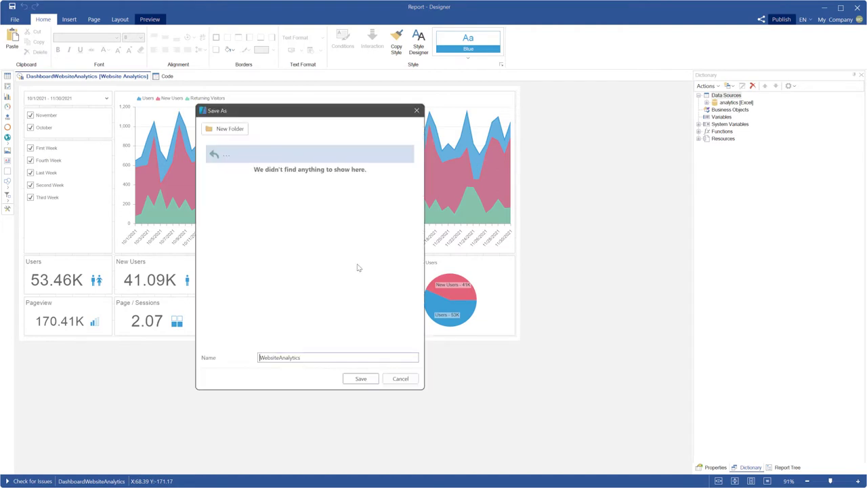
{"action": "left_click", "coordinate": [359, 379]}
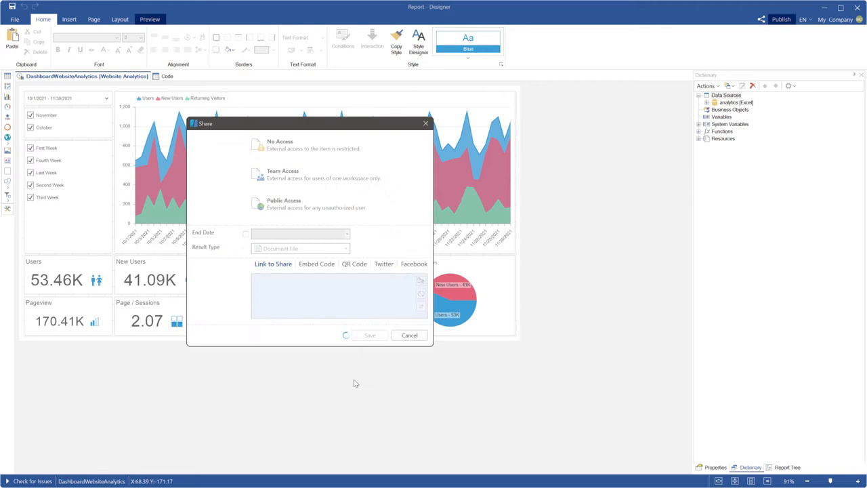
{"action": "left_click", "coordinate": [308, 200]}
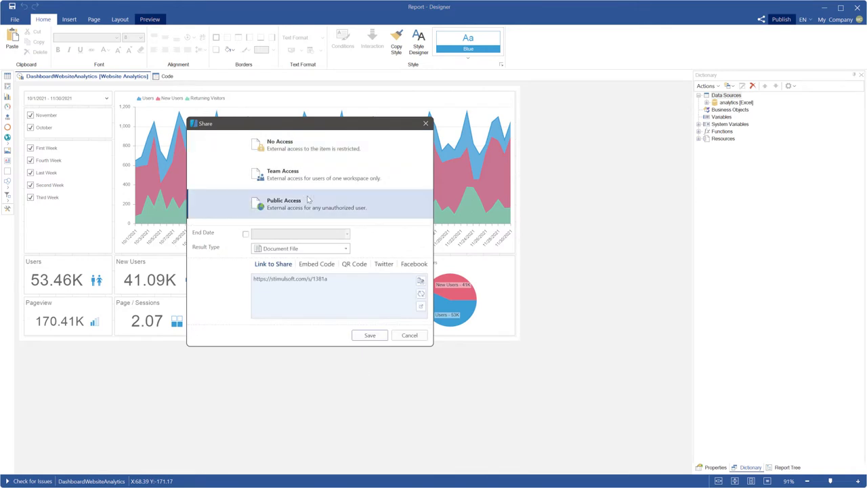
{"action": "left_click", "coordinate": [377, 338]}
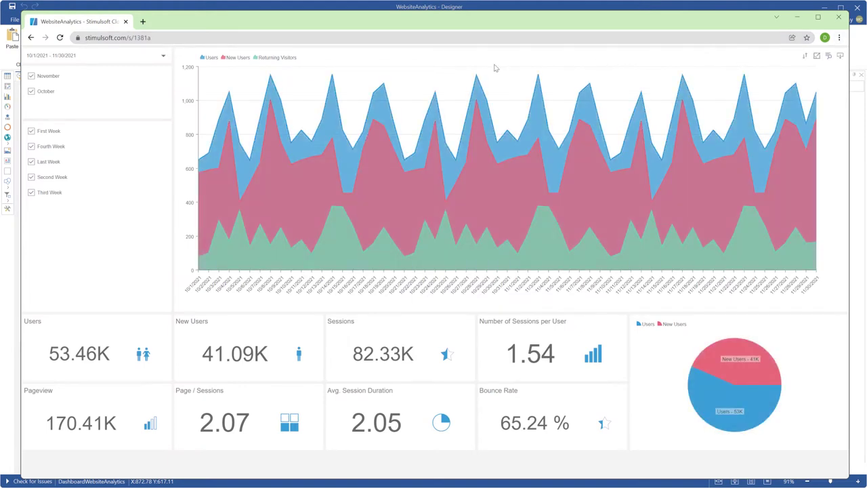
Step: Open the developer tools on the shared dashboard page in the browser and emulate an iPhone 12 Pro, then return to the designer
{"action": "key", "text": "ctrl+shift+i"}
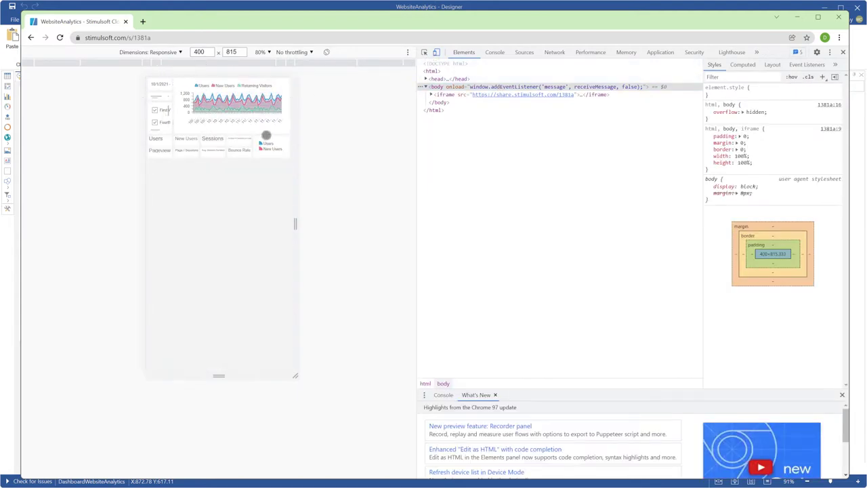
{"action": "left_click", "coordinate": [180, 53]}
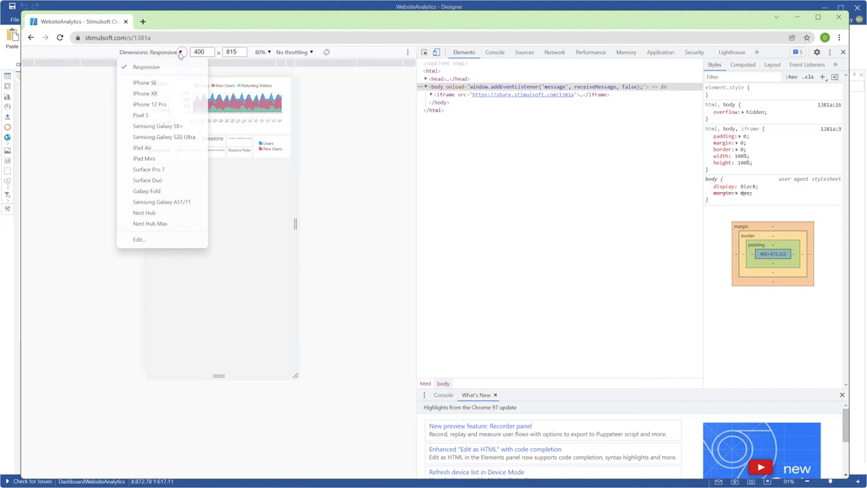
{"action": "left_click", "coordinate": [149, 104]}
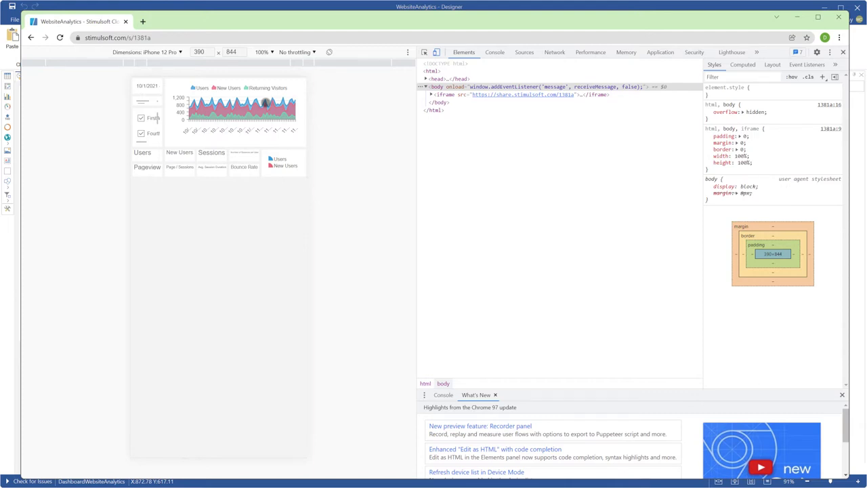
{"action": "left_click", "coordinate": [796, 16]}
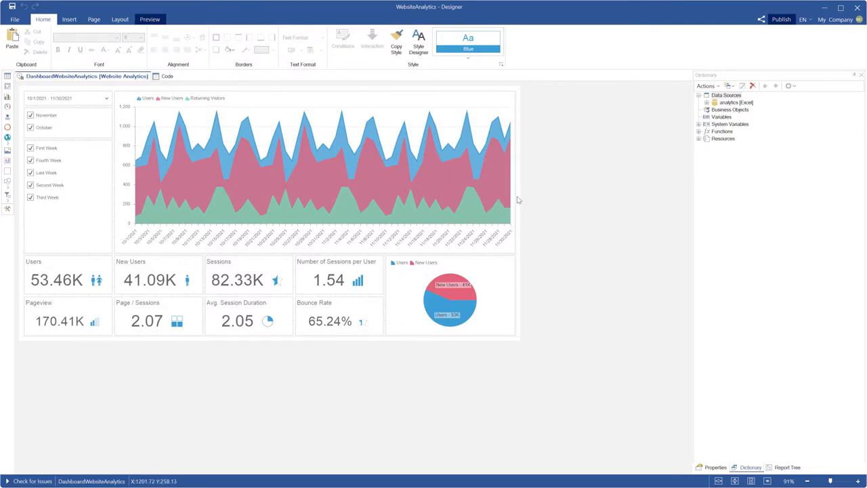
Step: Switch the dashboard to its mobile view and place the Users/New Users pie chart with the date picker above it
{"action": "left_click", "coordinate": [93, 19]}
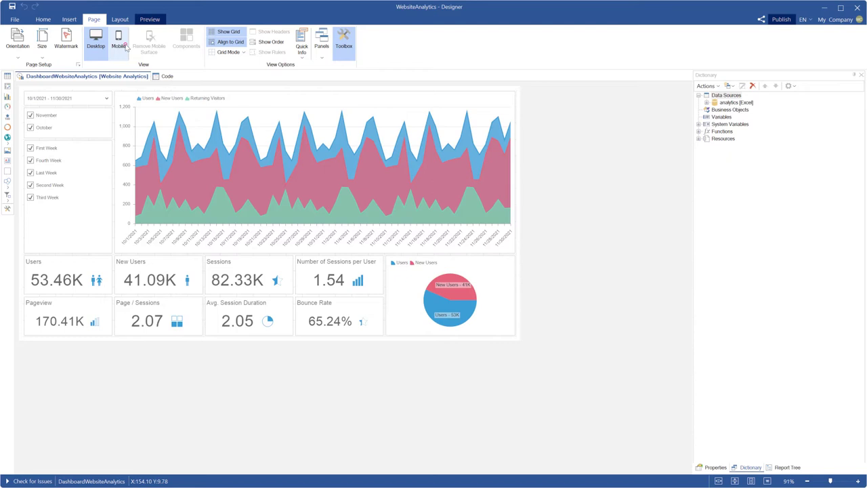
{"action": "left_click", "coordinate": [125, 47]}
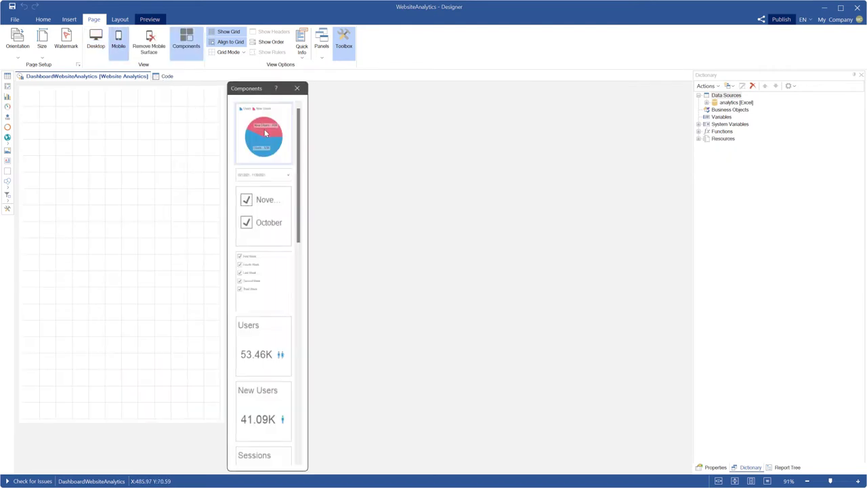
{"action": "left_click_drag", "start_coordinate": [265, 134], "coordinate": [28, 107]}
{"action": "left_click_drag", "start_coordinate": [269, 114], "coordinate": [28, 89]}
Step: Place the area chart along the bottom of the mobile surface and widen it to the full 480 width
{"action": "scroll", "coordinate": [255, 270], "scroll_direction": "down", "scroll_amount": 3}
{"action": "scroll", "coordinate": [254, 272], "scroll_direction": "down", "scroll_amount": 3}
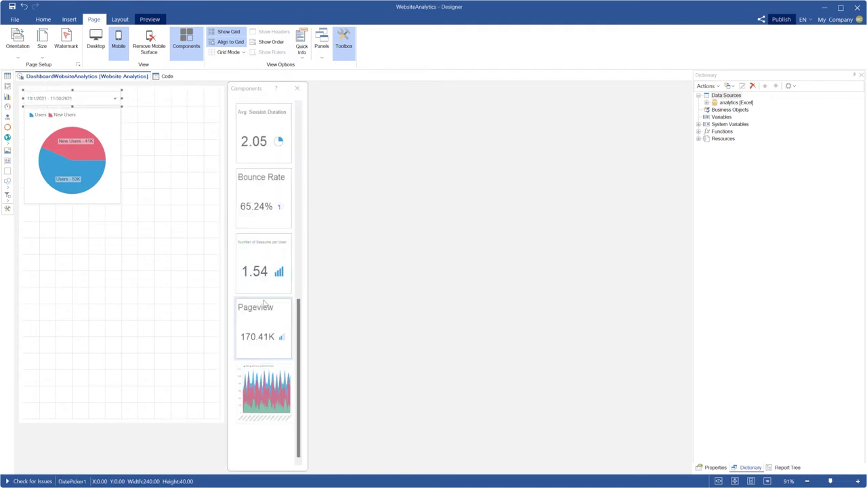
{"action": "left_click_drag", "start_coordinate": [259, 391], "coordinate": [23, 321]}
{"action": "left_click_drag", "start_coordinate": [122, 369], "coordinate": [221, 370]}
Step: Place Pageview below the pie chart, Bounce Rate beside Pageview, and Avg. Session Duration beside the pie chart, each 240 by 240
{"action": "left_click_drag", "start_coordinate": [268, 343], "coordinate": [27, 206]}
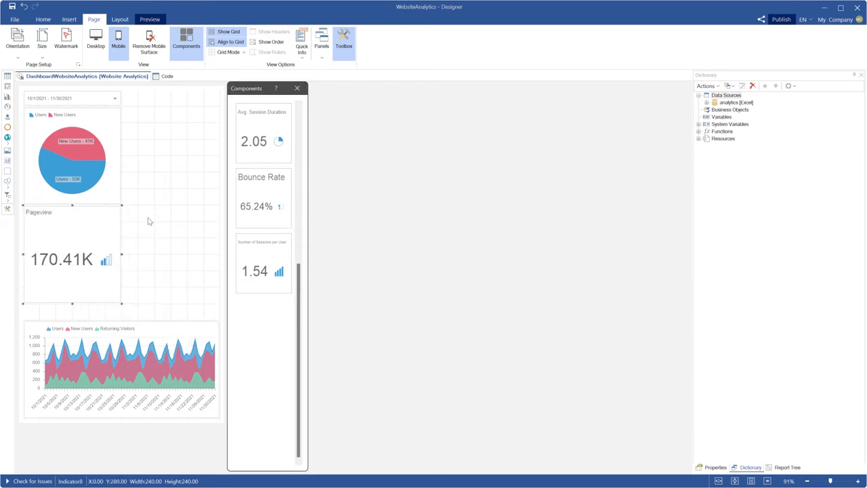
{"action": "left_click_drag", "start_coordinate": [250, 198], "coordinate": [131, 210]}
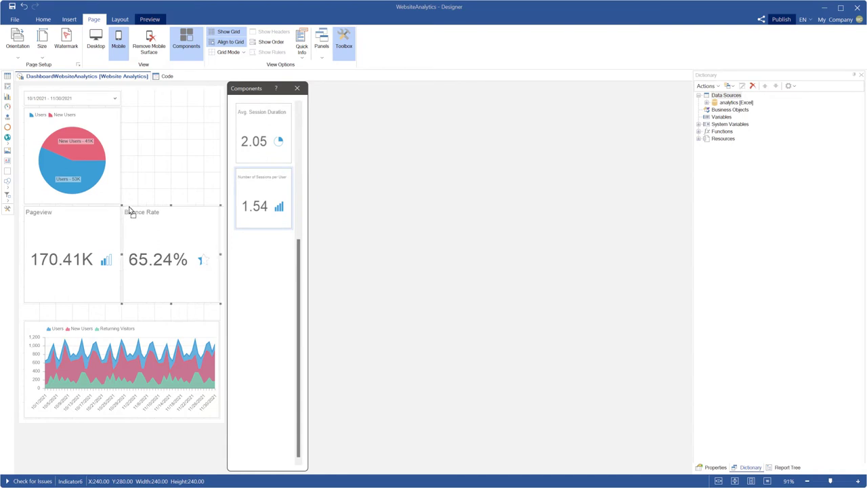
{"action": "left_click_drag", "start_coordinate": [252, 140], "coordinate": [129, 110]}
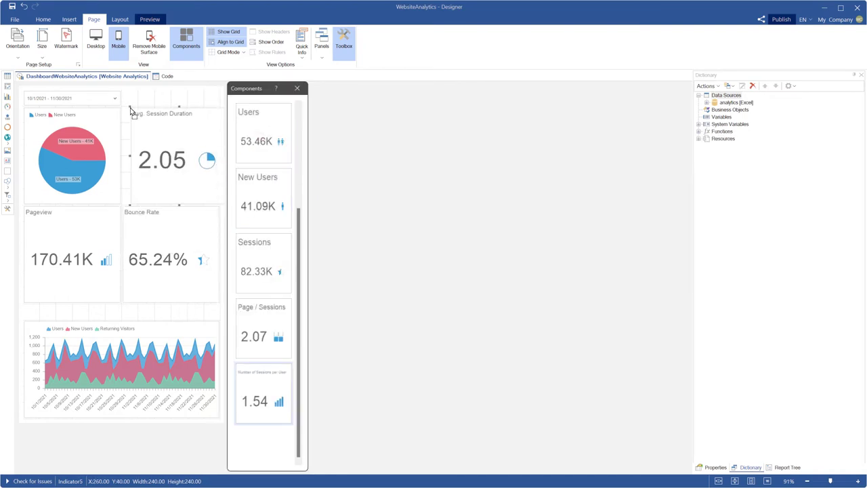
Step: Extend the area chart upward to a height of 280 and hide the list of unplaced components
{"action": "left_click", "coordinate": [125, 329]}
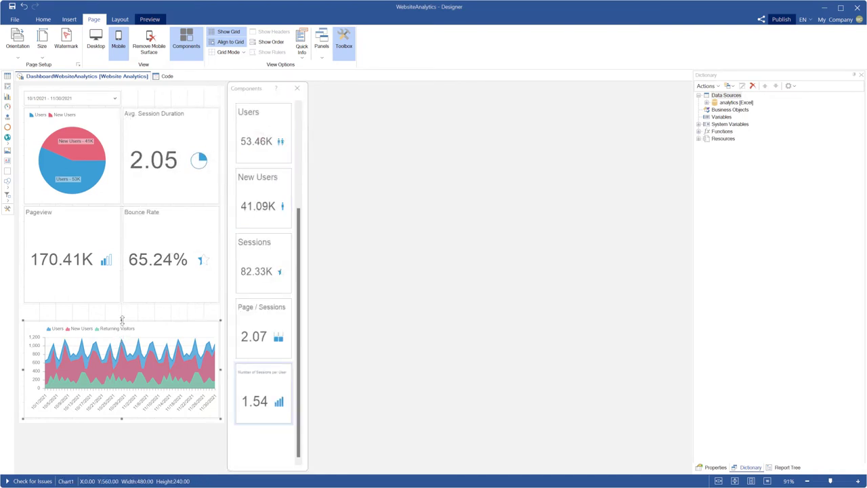
{"action": "left_click_drag", "start_coordinate": [122, 320], "coordinate": [122, 303]}
{"action": "left_click", "coordinate": [188, 46]}
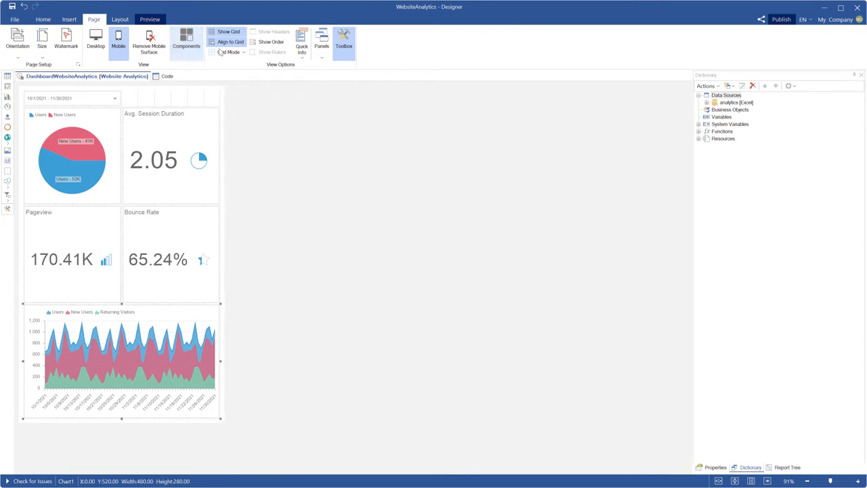
Step: Save the mobile layout to the cloud without a change description and reload the shared dashboard in the browser
{"action": "left_click", "coordinate": [12, 6]}
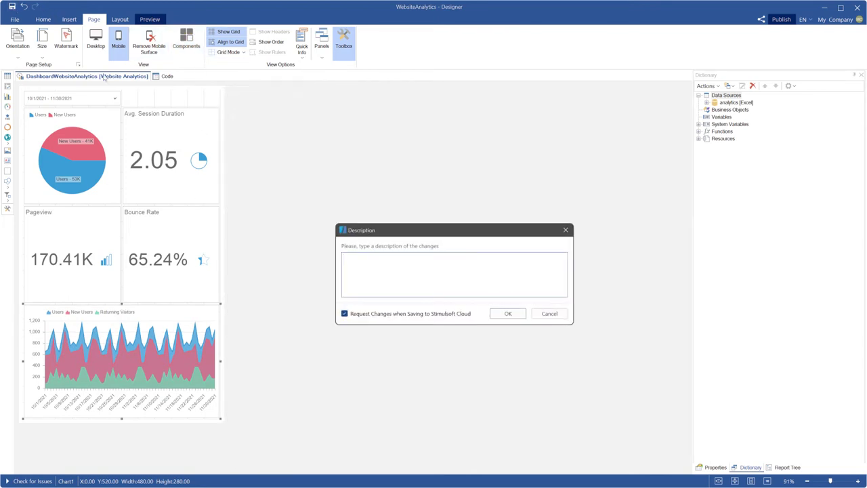
{"action": "left_click", "coordinate": [494, 313]}
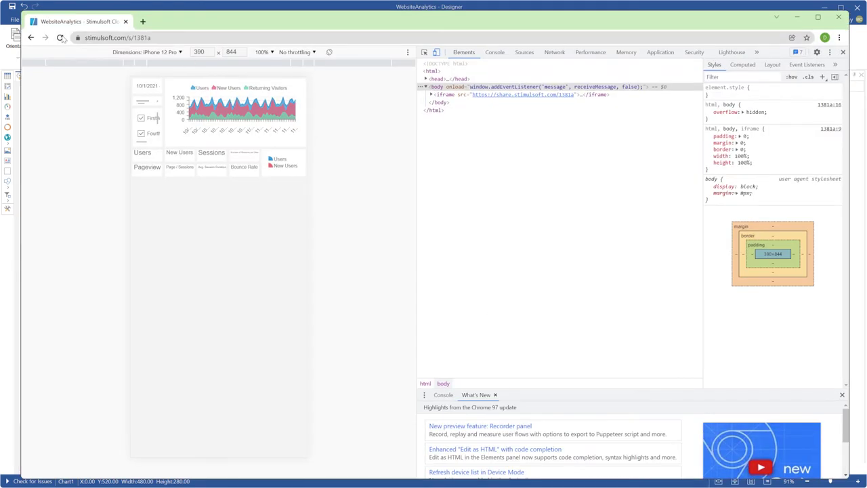
{"action": "left_click", "coordinate": [61, 38]}
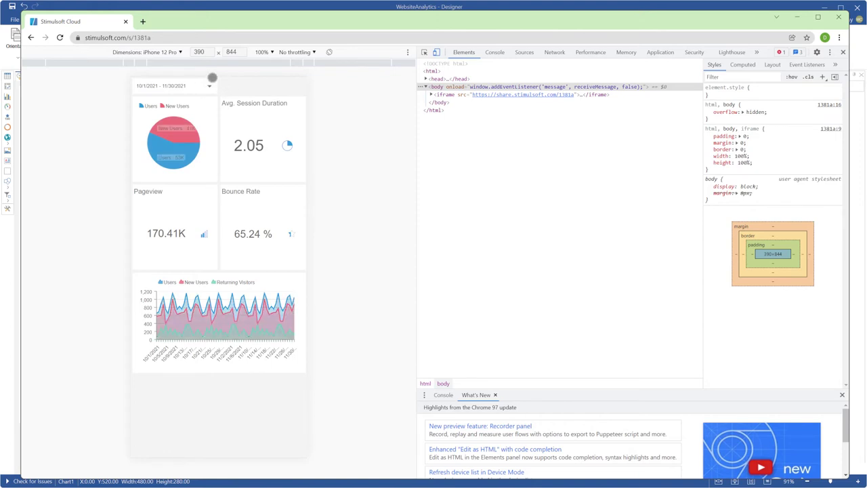
Step: Rotate the emulated iPhone 12 Pro to landscape, examine the dashboard, and rotate it back to portrait
{"action": "left_click", "coordinate": [329, 52]}
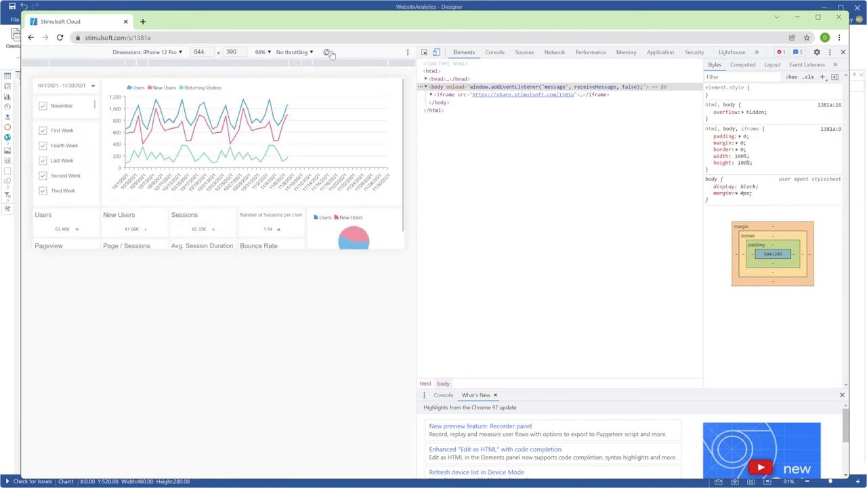
{"action": "scroll", "coordinate": [331, 111], "scroll_direction": "down", "scroll_amount": 1}
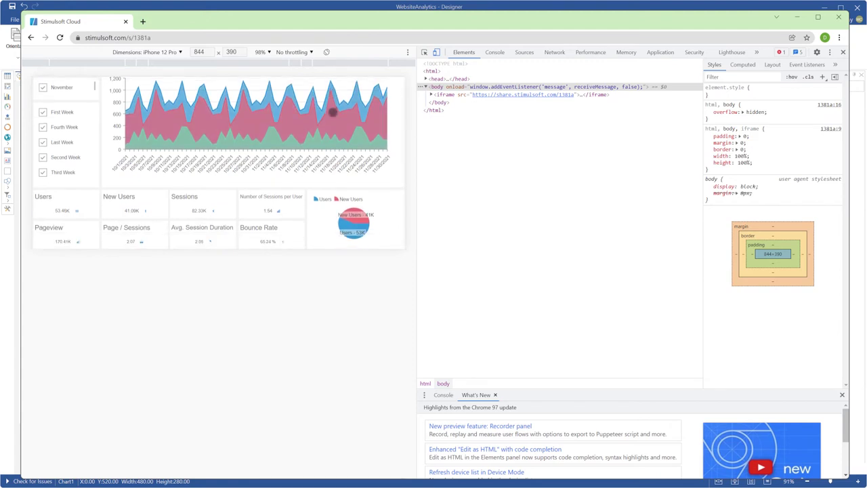
{"action": "left_click", "coordinate": [329, 52]}
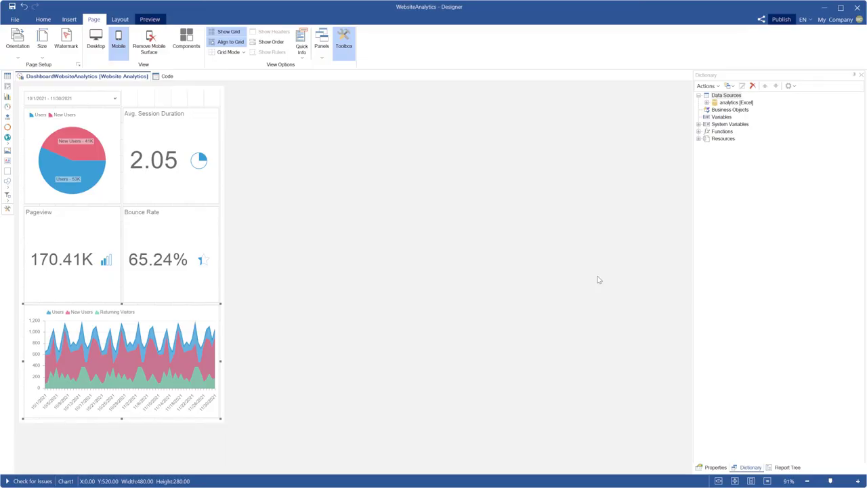
Step: Set the mobile dashboard's Device Width to 390 in the designer and save it without a change description
{"action": "left_click", "coordinate": [598, 279]}
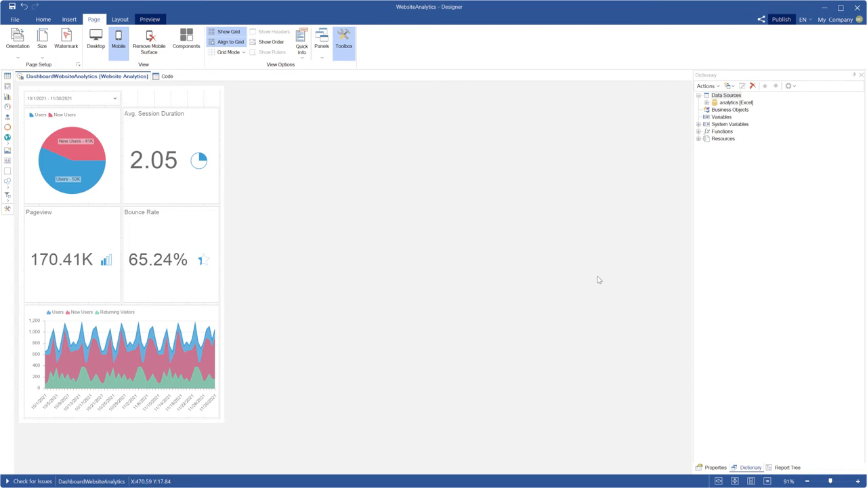
{"action": "left_click", "coordinate": [712, 467]}
{"action": "left_click", "coordinate": [789, 125]}
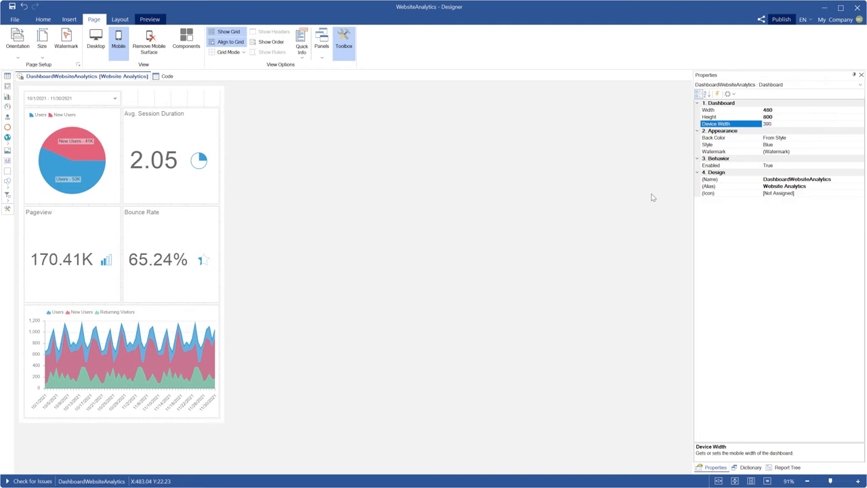
{"action": "left_click", "coordinate": [11, 6]}
{"action": "left_click", "coordinate": [508, 314]}
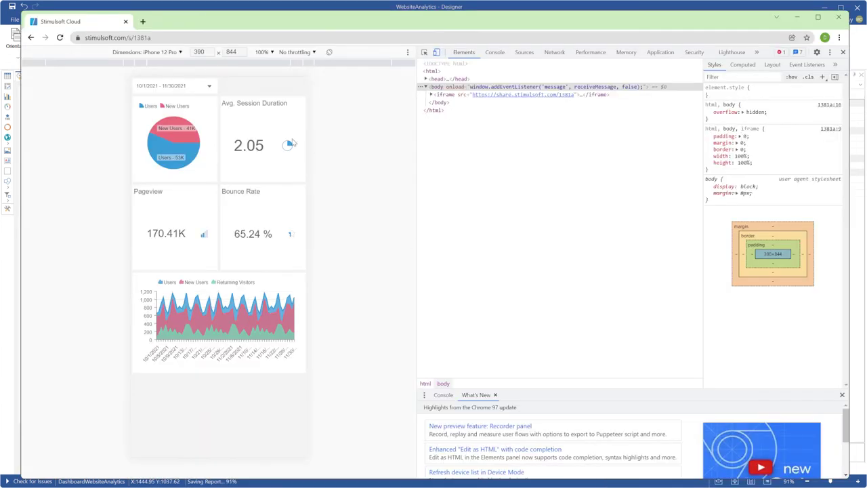
Step: Reload the shared dashboard in the browser and change the emulated device to Responsive
{"action": "left_click", "coordinate": [60, 38]}
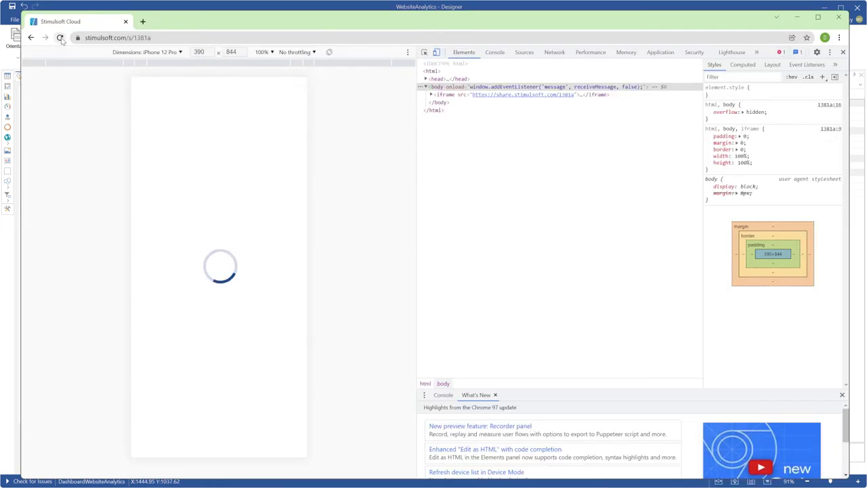
{"action": "left_click", "coordinate": [159, 52]}
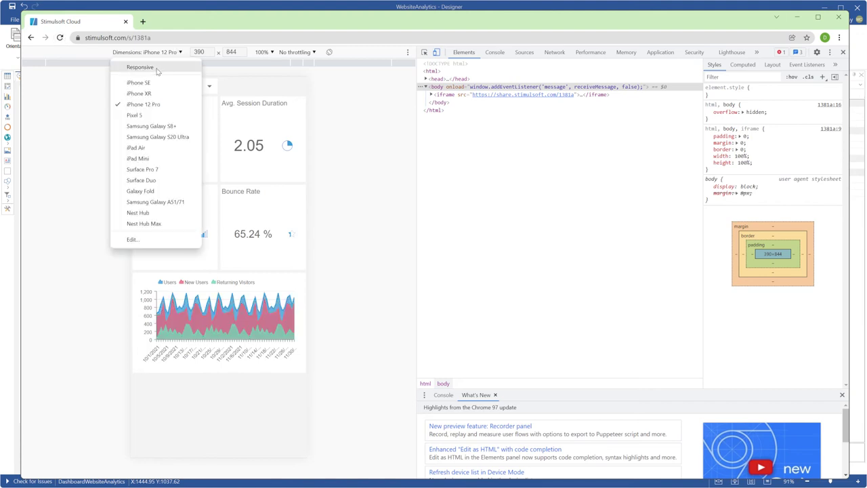
{"action": "left_click", "coordinate": [157, 68]}
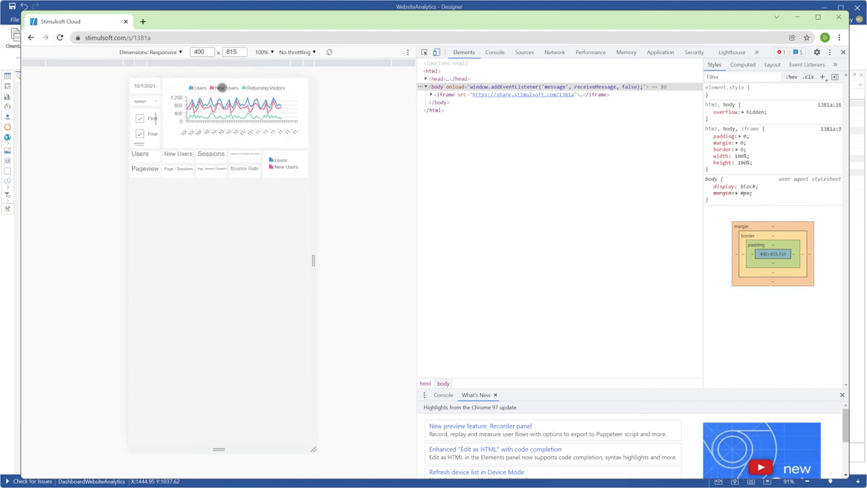
Step: Test the dashboard at viewport widths of 402, 390 and 391, return to 390, and go back to the designer
{"action": "left_click", "coordinate": [209, 50]}
{"action": "left_click", "coordinate": [209, 50]}
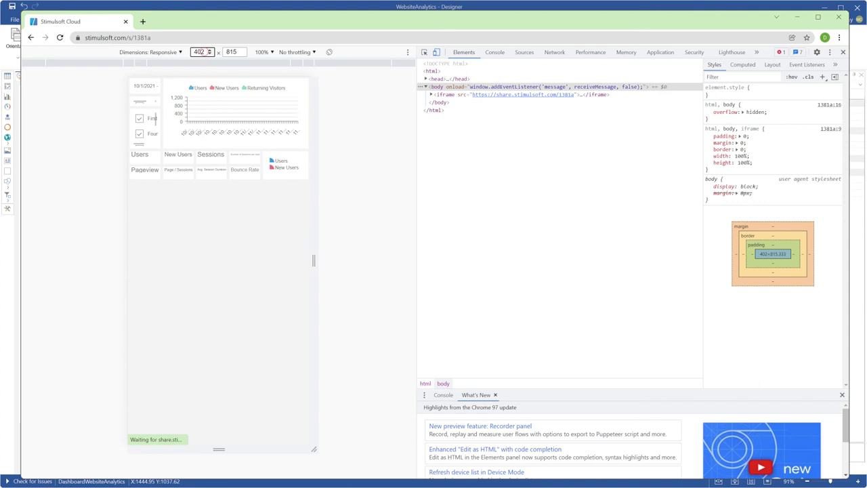
{"action": "type", "text": "390"}
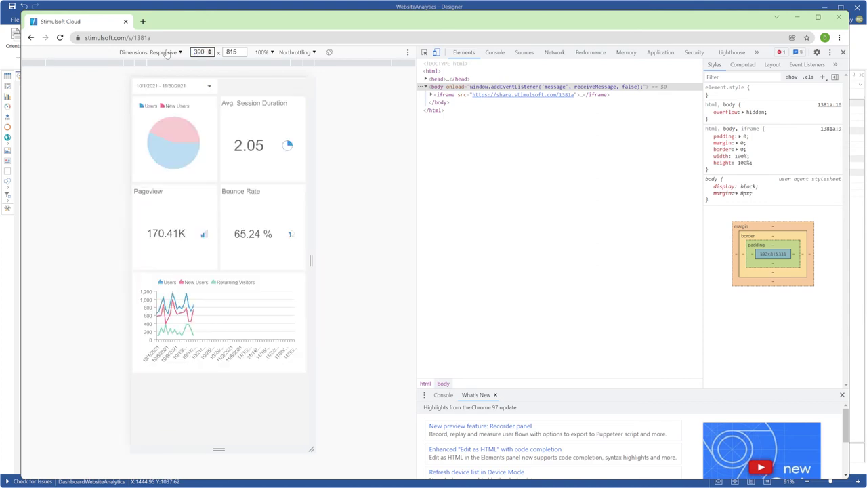
{"action": "left_click", "coordinate": [209, 50]}
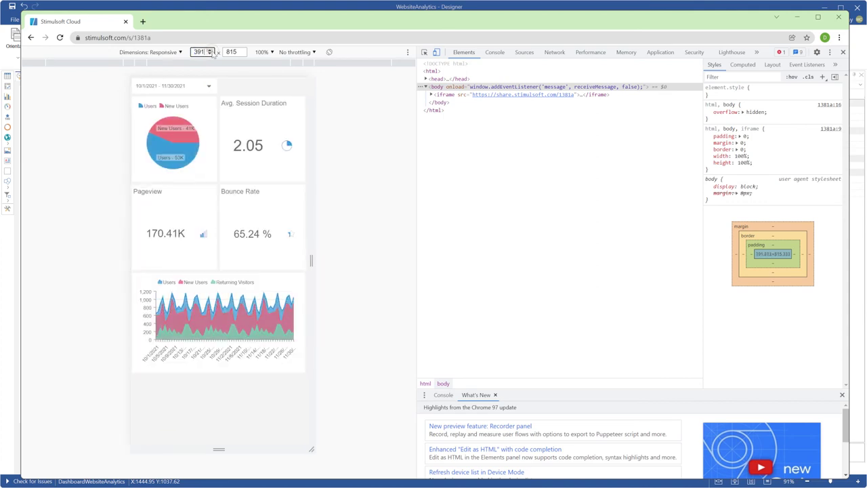
{"action": "left_click", "coordinate": [210, 53]}
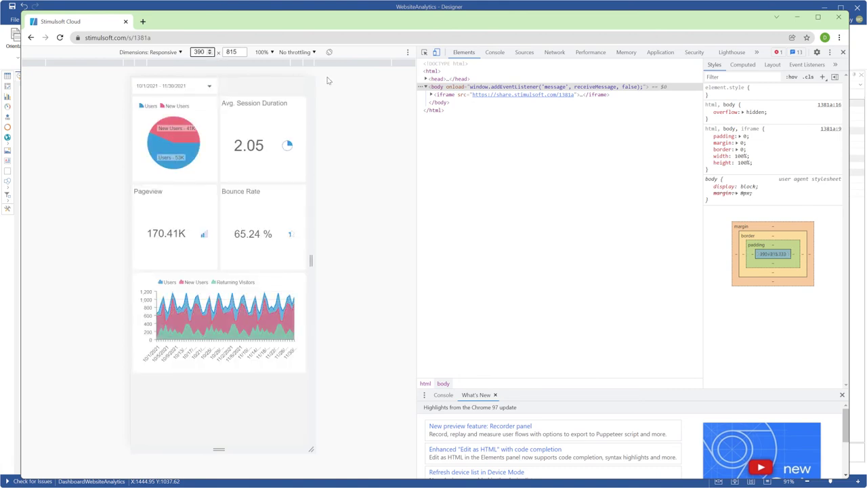
{"action": "left_click", "coordinate": [797, 17]}
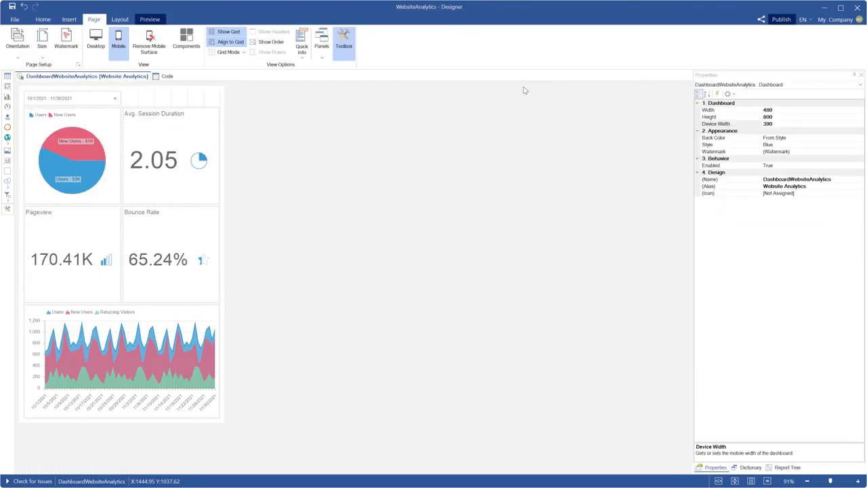
Step: Switch the dashboard back to its desktop view and save it to the cloud without a change description
{"action": "left_click", "coordinate": [98, 42]}
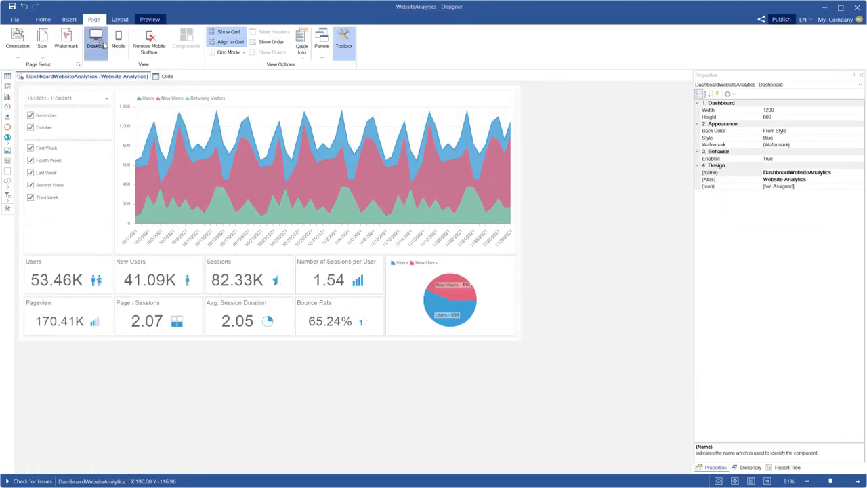
{"action": "left_click", "coordinate": [12, 6]}
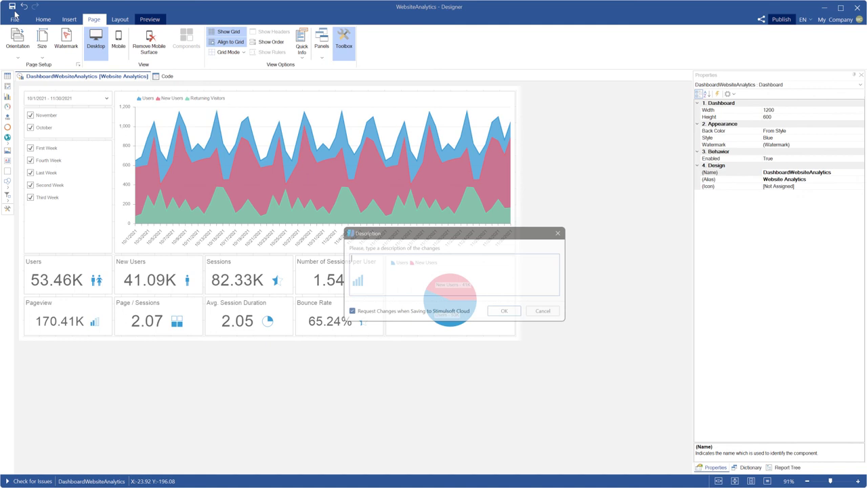
{"action": "left_click", "coordinate": [493, 313]}
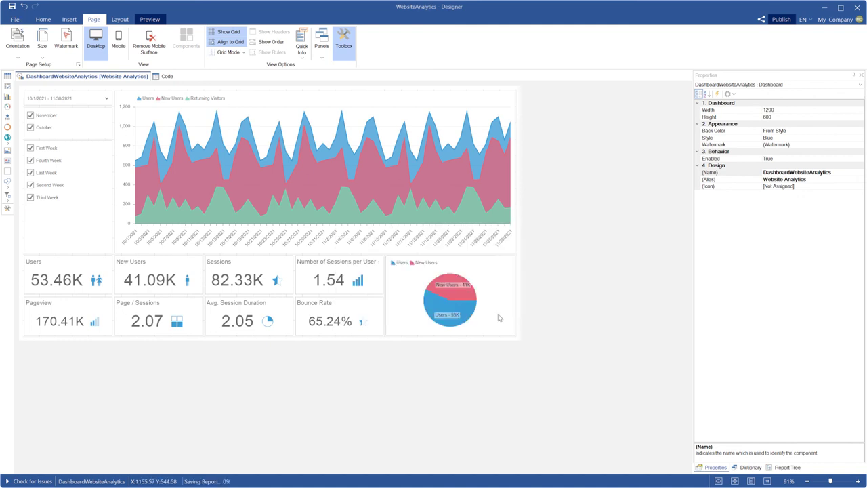